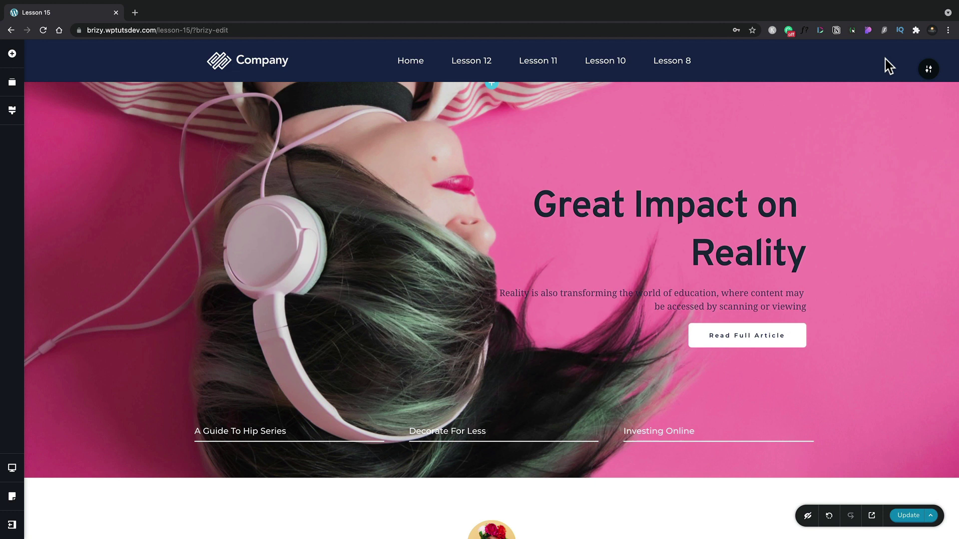
Switch on Make it Global in the Lesson 15 header's settings
click(928, 70)
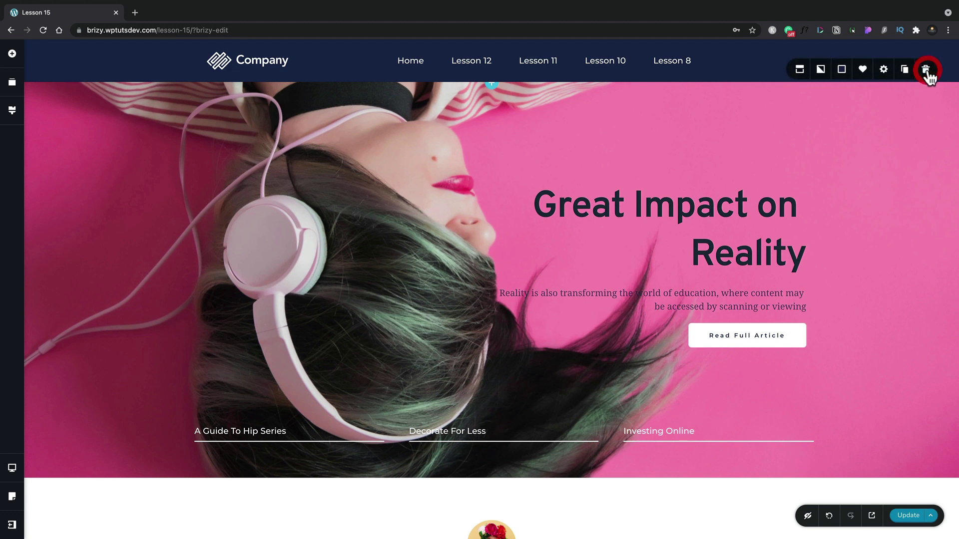
click(800, 69)
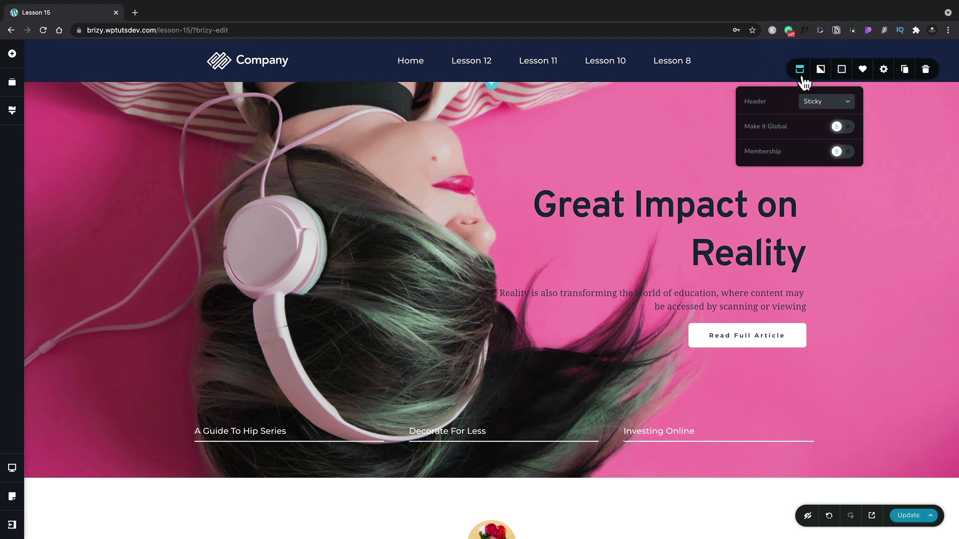
click(844, 128)
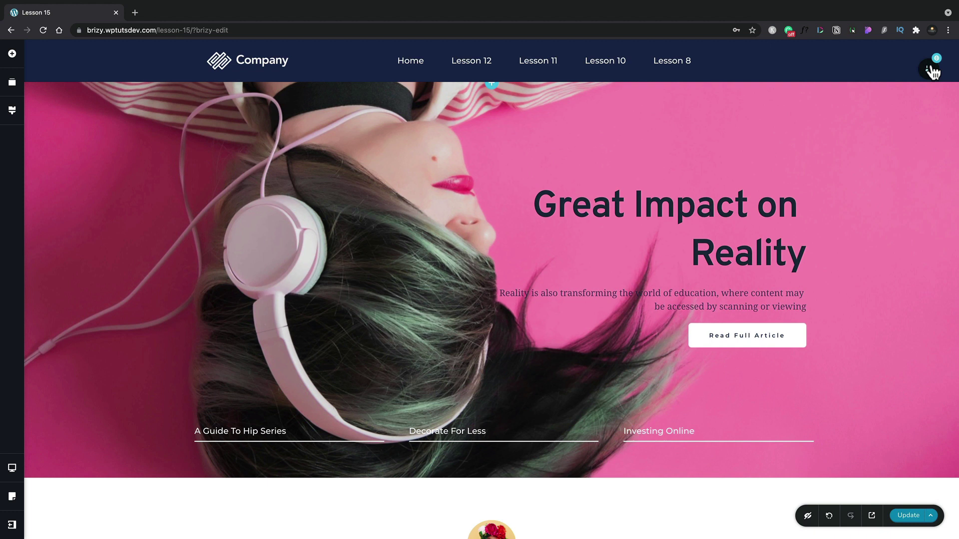
Change the global header's Include display condition from Lesson 15 to All
click(931, 71)
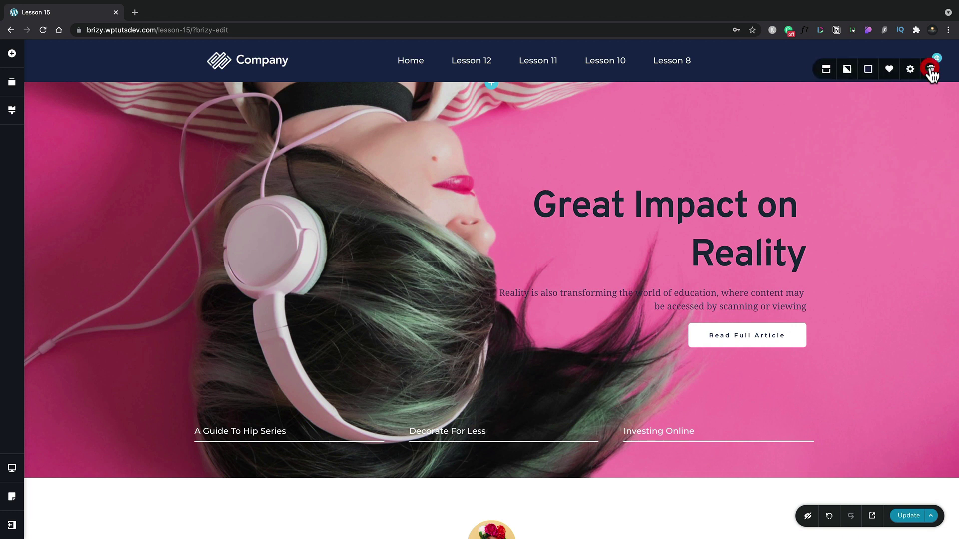
click(820, 69)
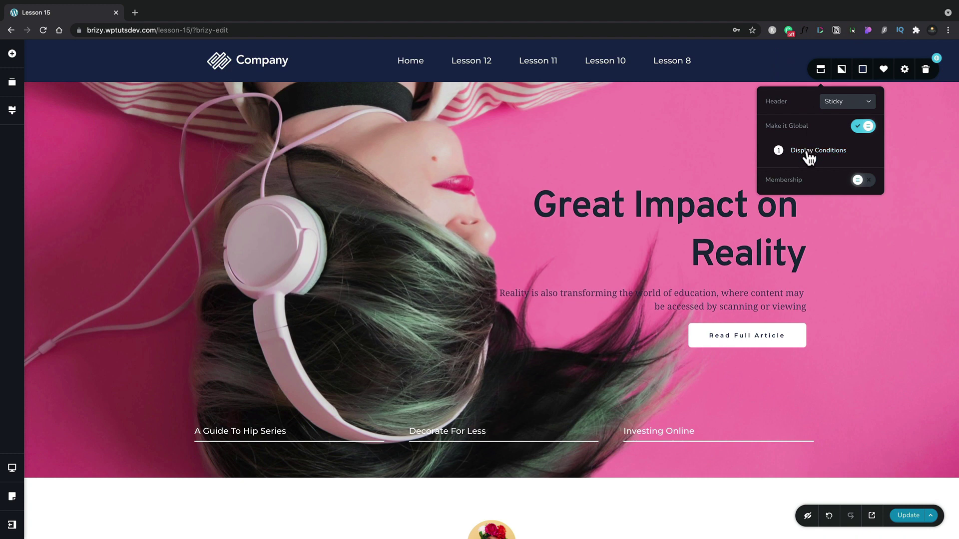
click(808, 155)
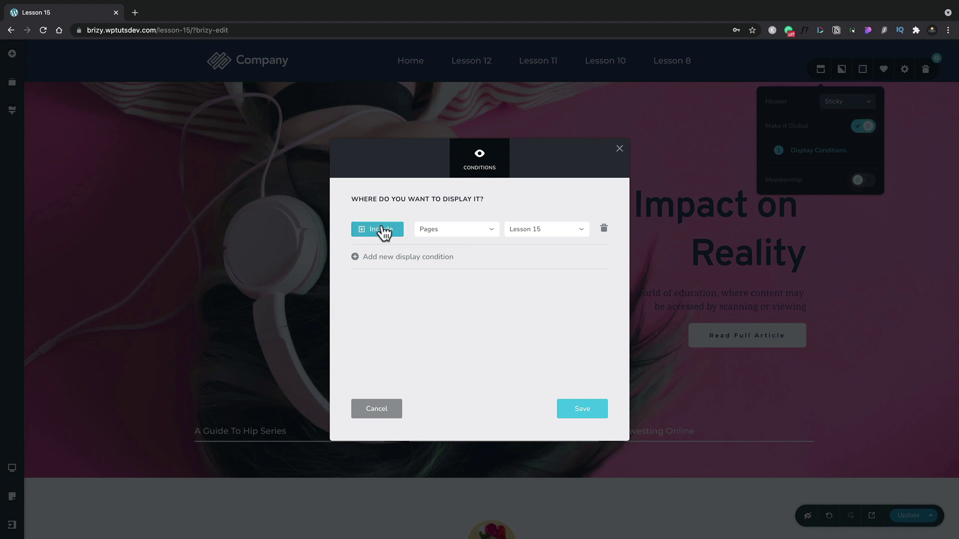
click(383, 230)
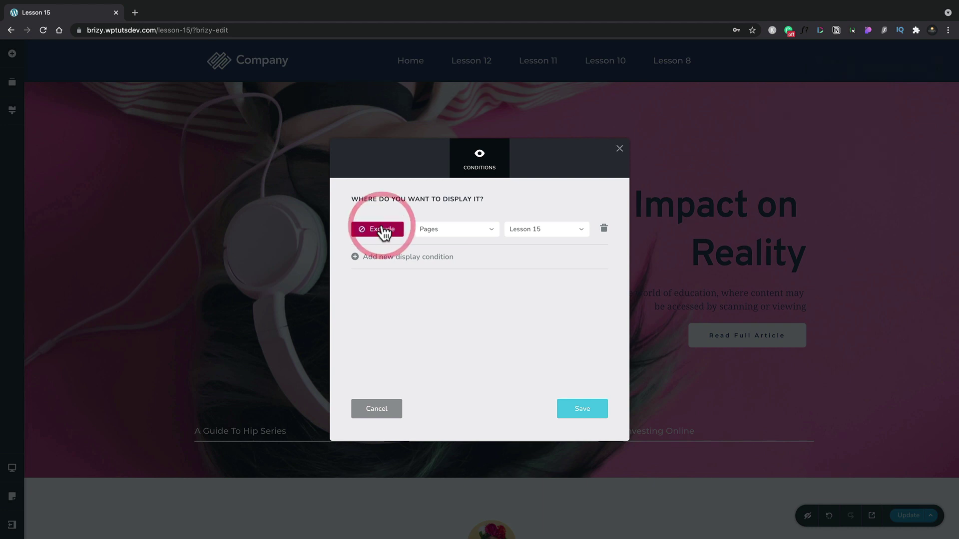
click(383, 231)
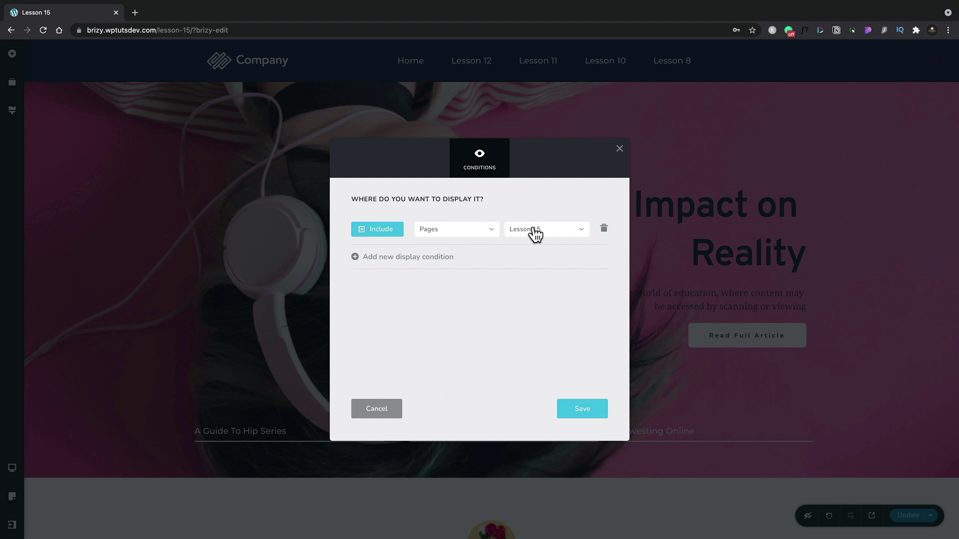
click(490, 227)
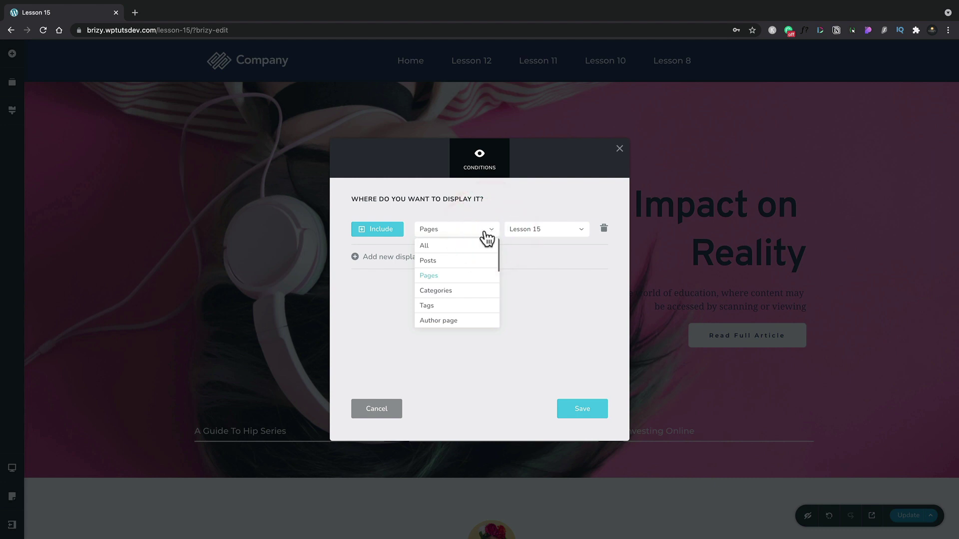
click(462, 244)
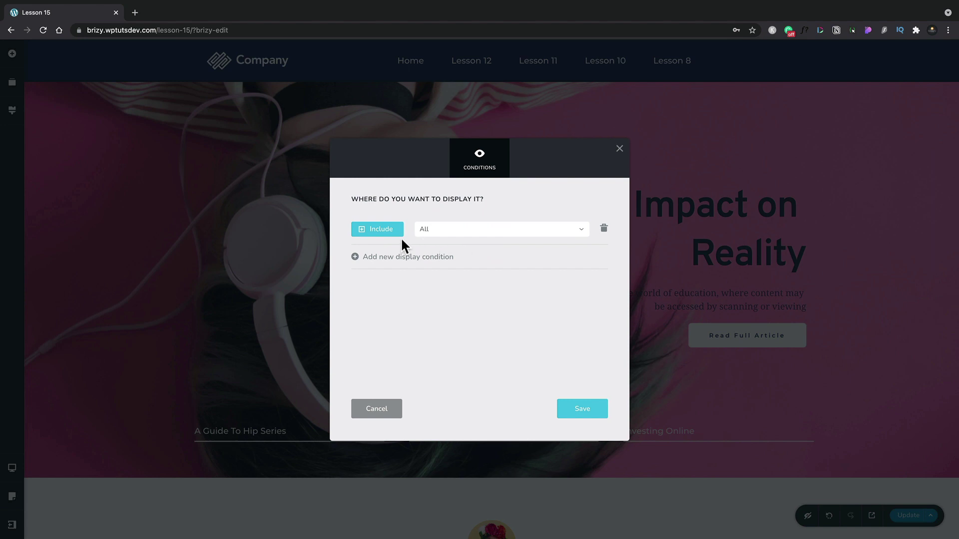
Save the Include All rule, then add and save an Exclude rule for Pages > Lesson 10
click(589, 414)
click(586, 412)
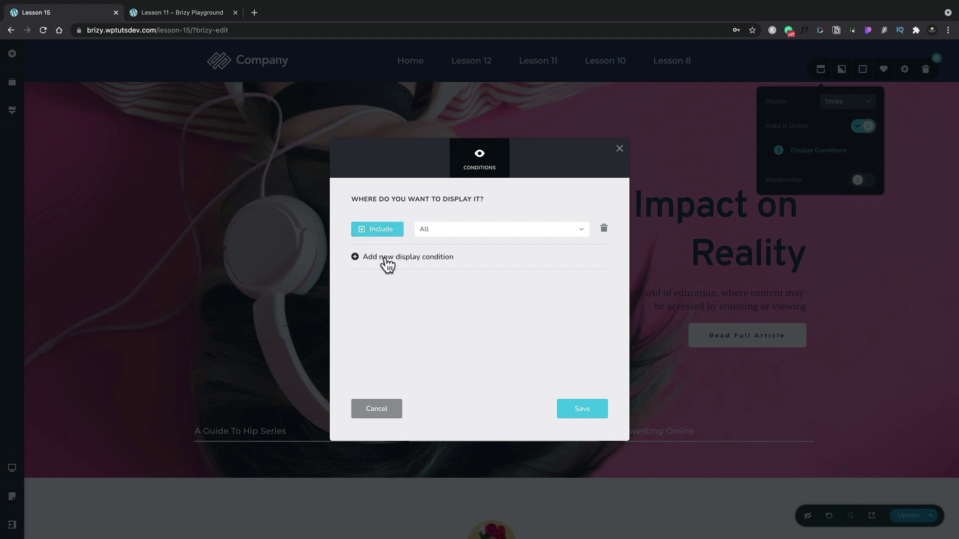
click(387, 259)
click(384, 269)
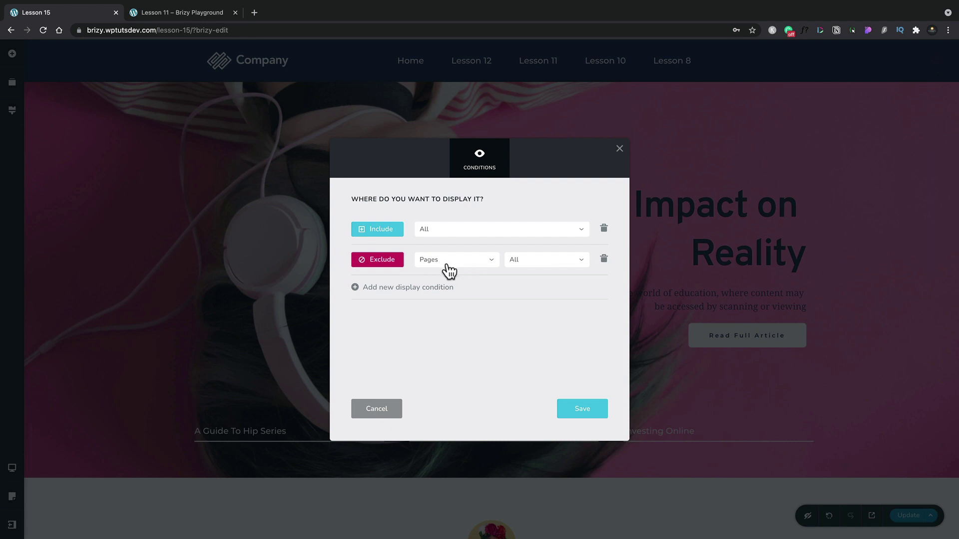
click(521, 260)
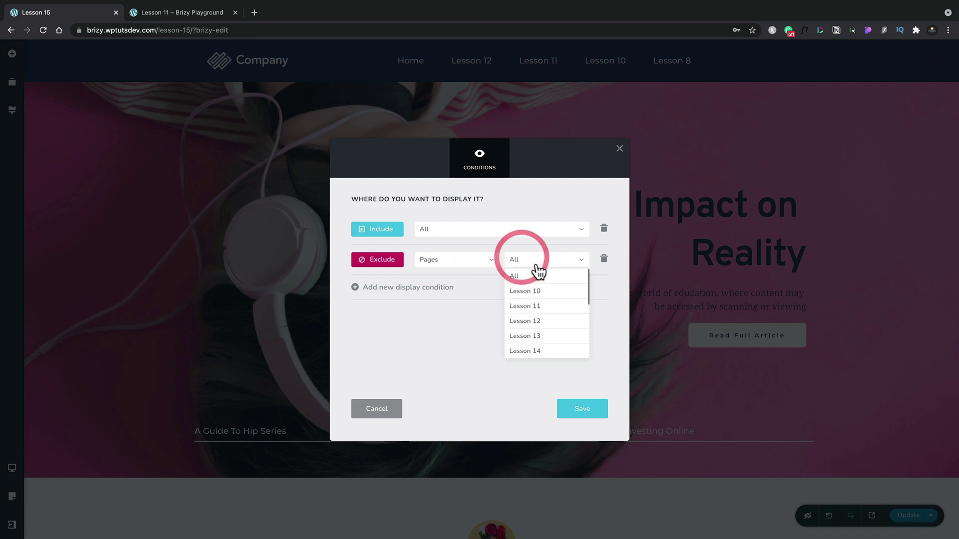
click(542, 291)
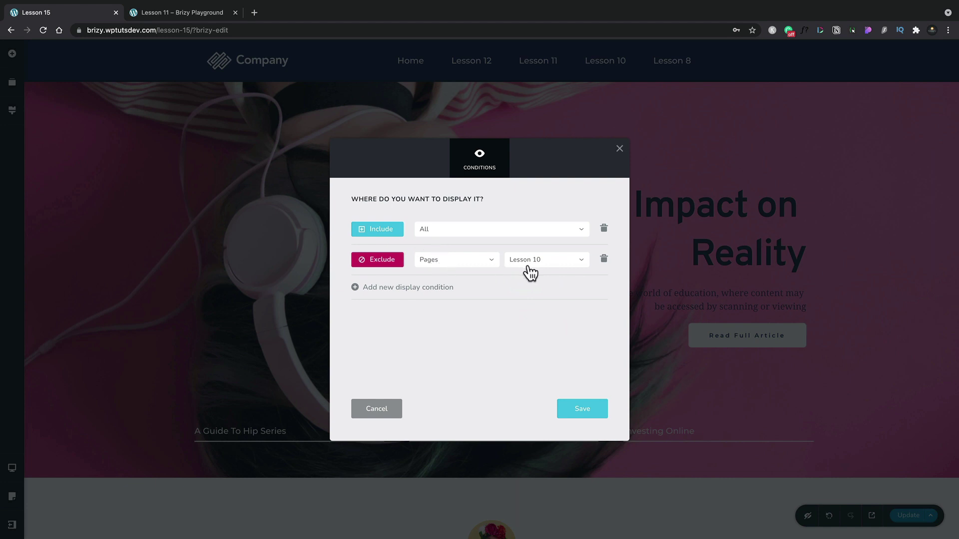
click(580, 410)
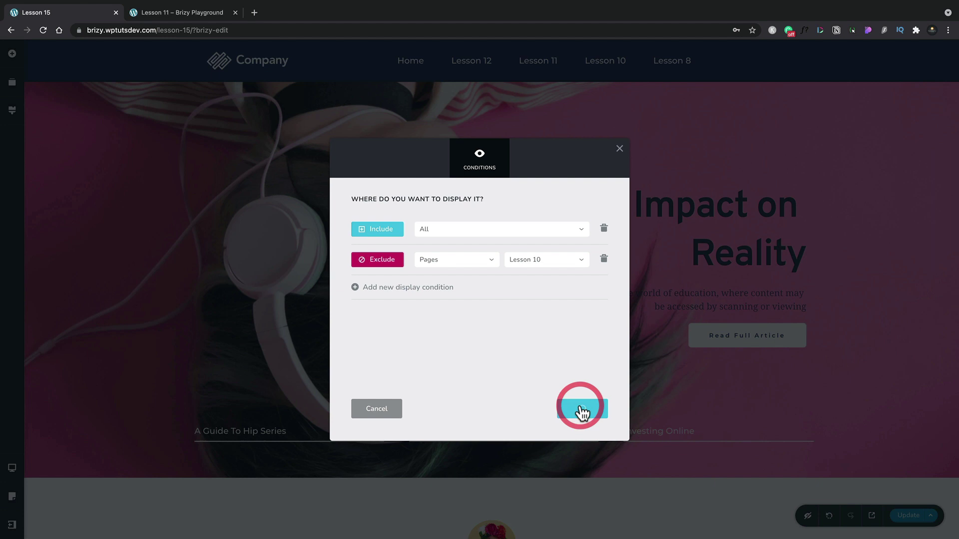
click(620, 150)
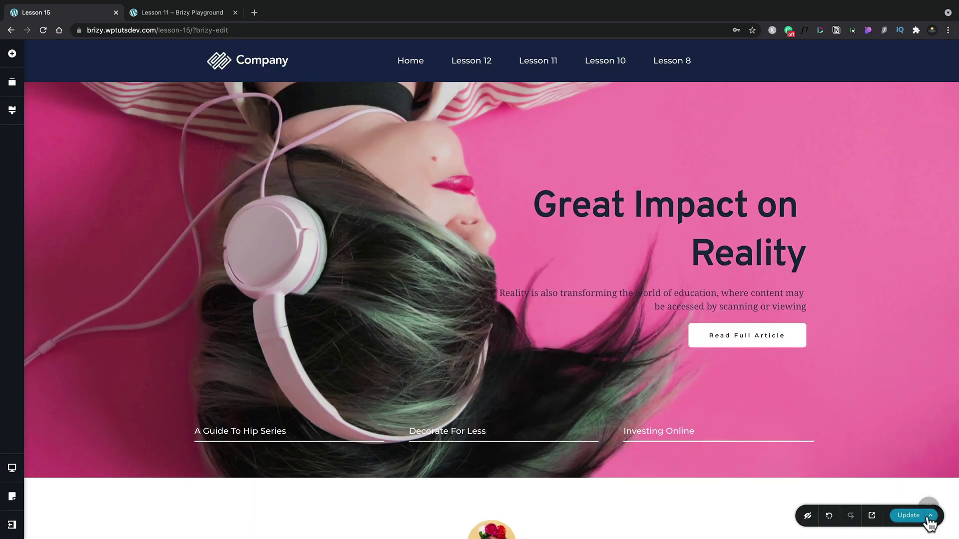
Update the page, confirm the live Lesson 10 page has no header, then close that tab
click(908, 516)
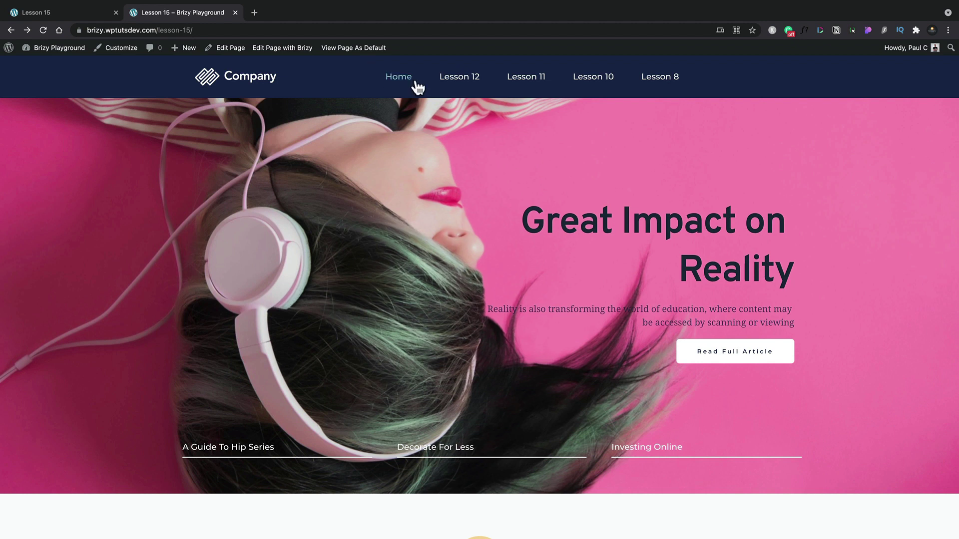
click(606, 84)
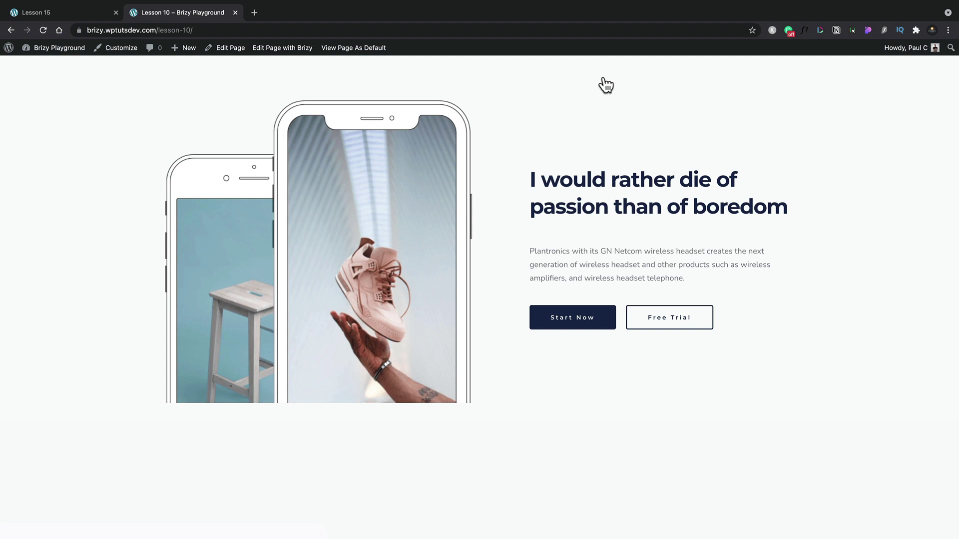
key(super+w)
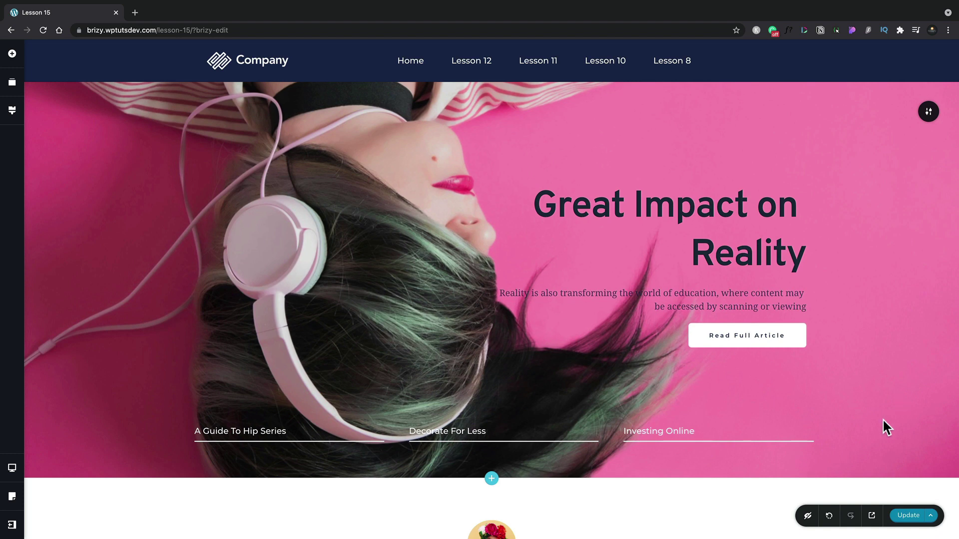
Turn the 'Amazing experience' testimonial section into a global block
scroll(882, 419, down, 5)
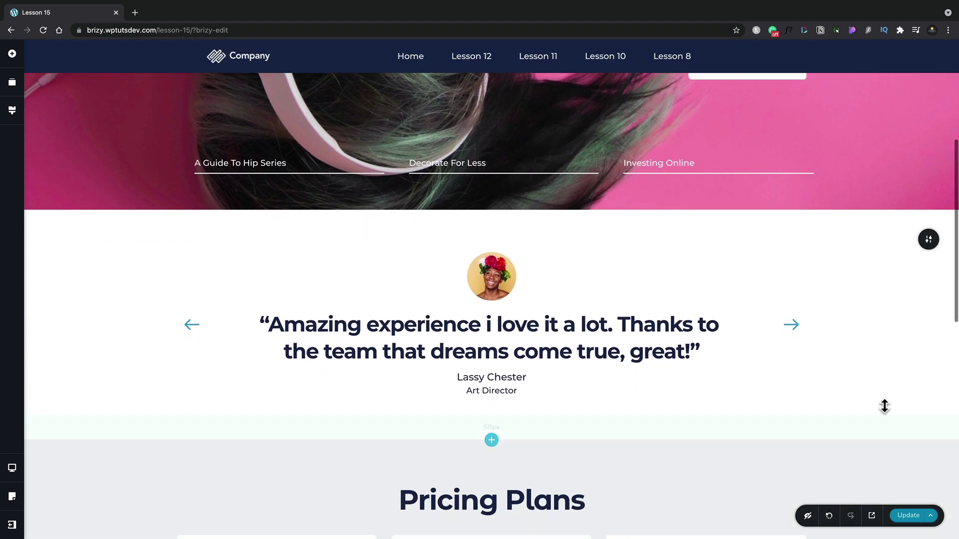
click(925, 240)
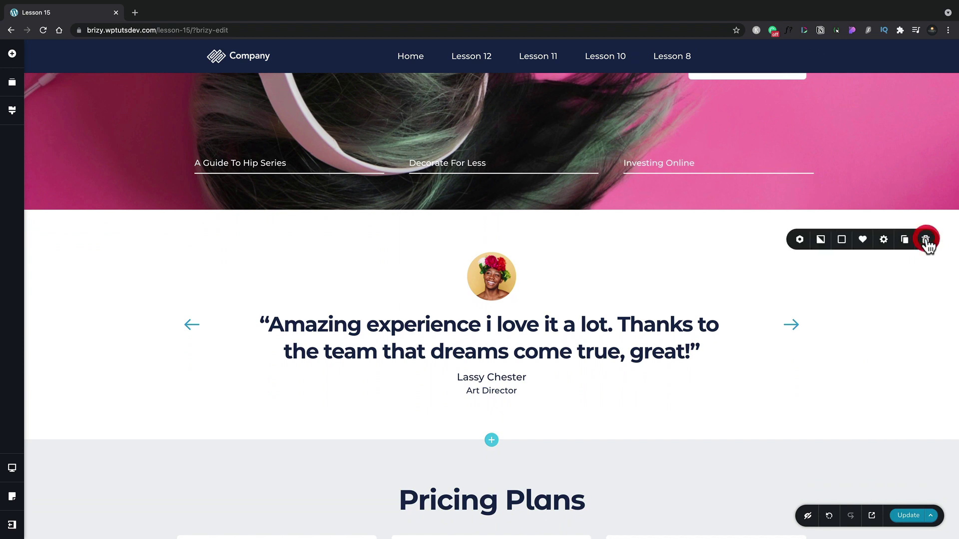
click(799, 240)
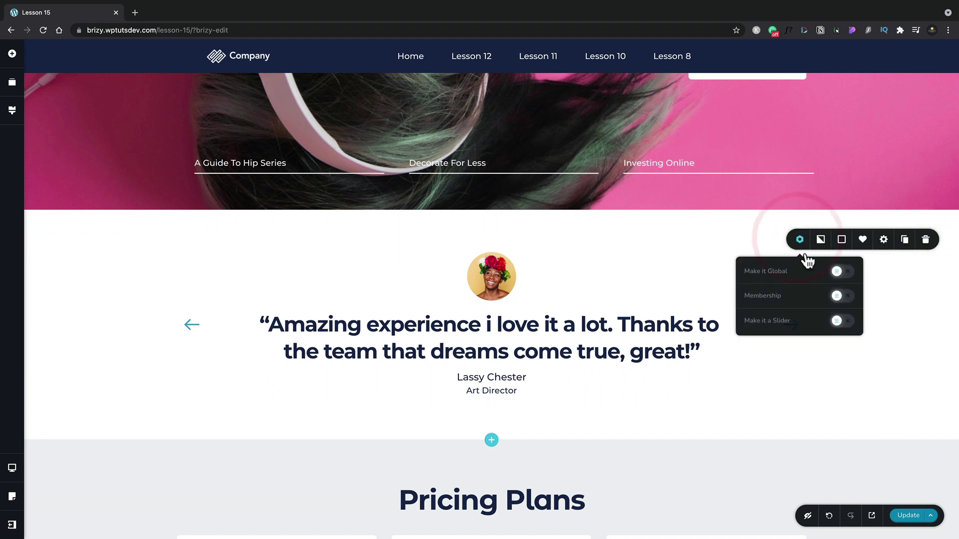
click(843, 272)
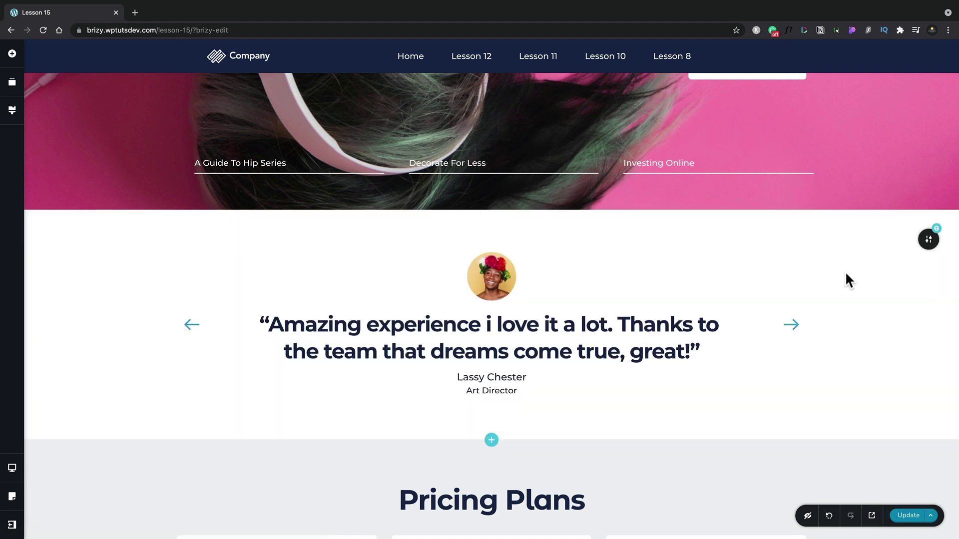
scroll(849, 292, down, 1)
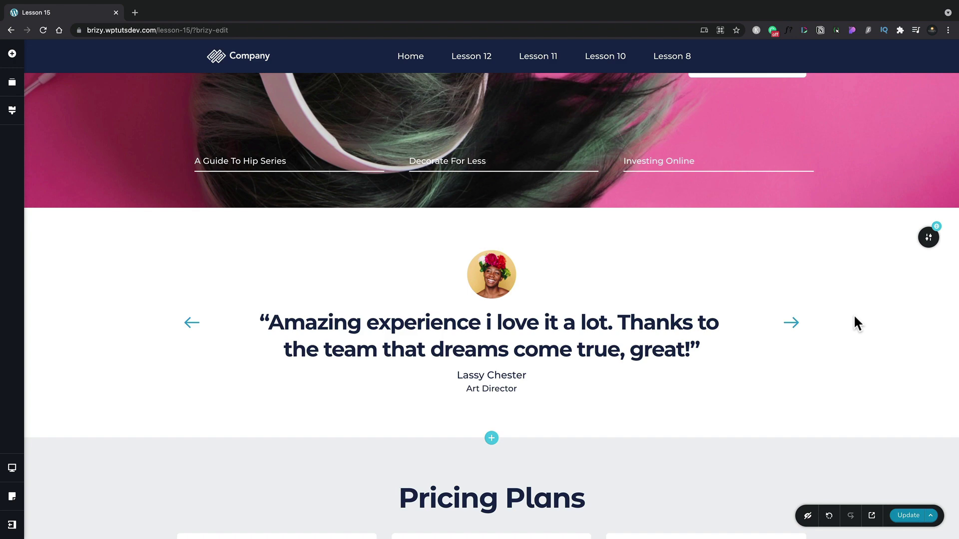
Open the block library below the testimonial and review the header and testimonial global blocks
click(491, 439)
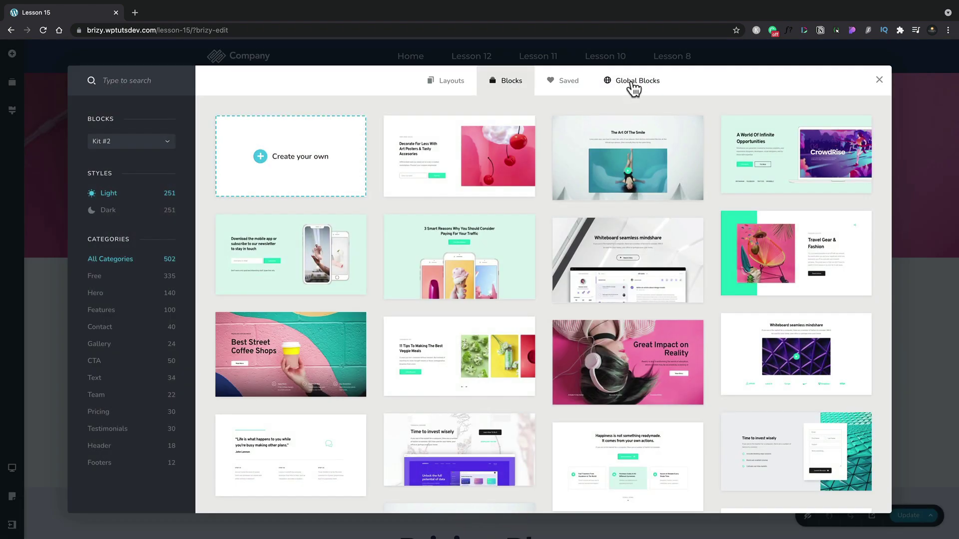
click(634, 85)
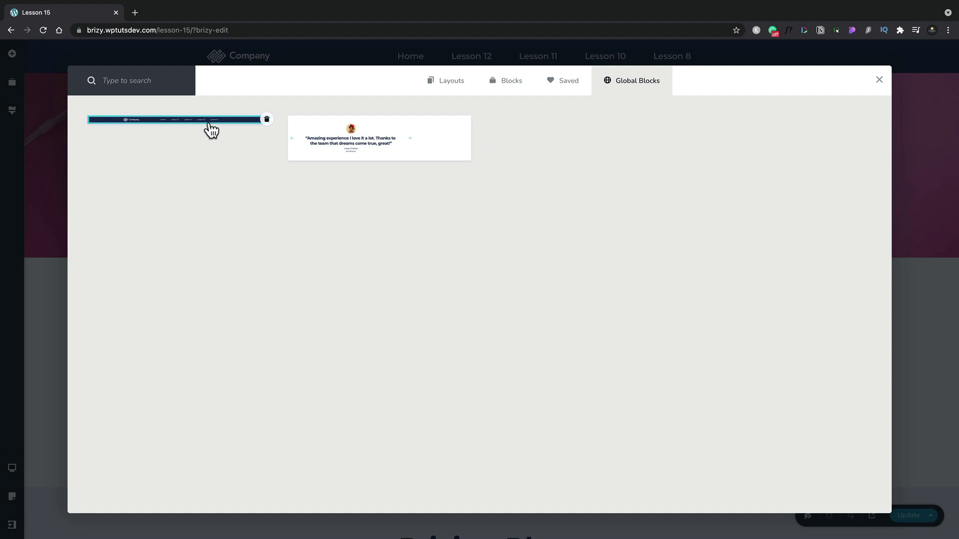
mouse_move(216, 129)
mouse_move(305, 145)
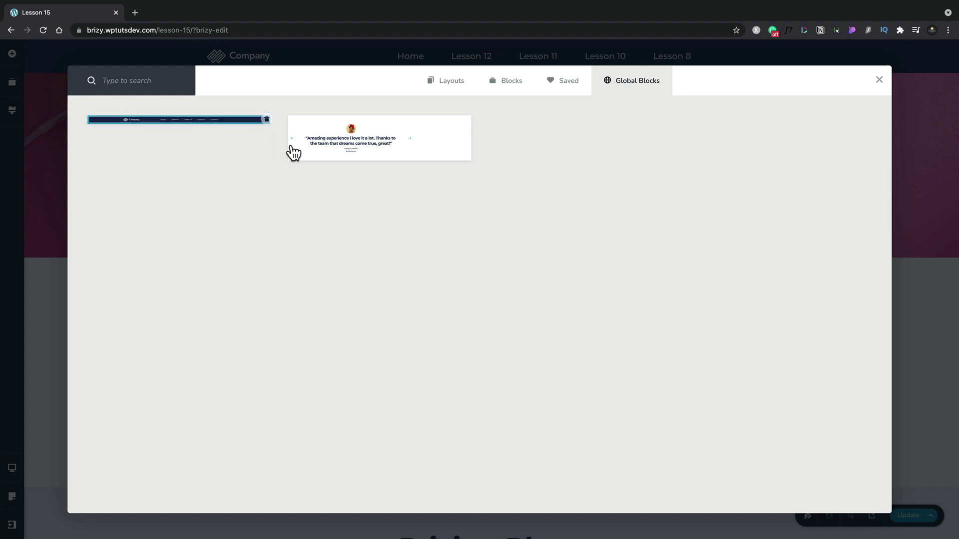
mouse_move(338, 148)
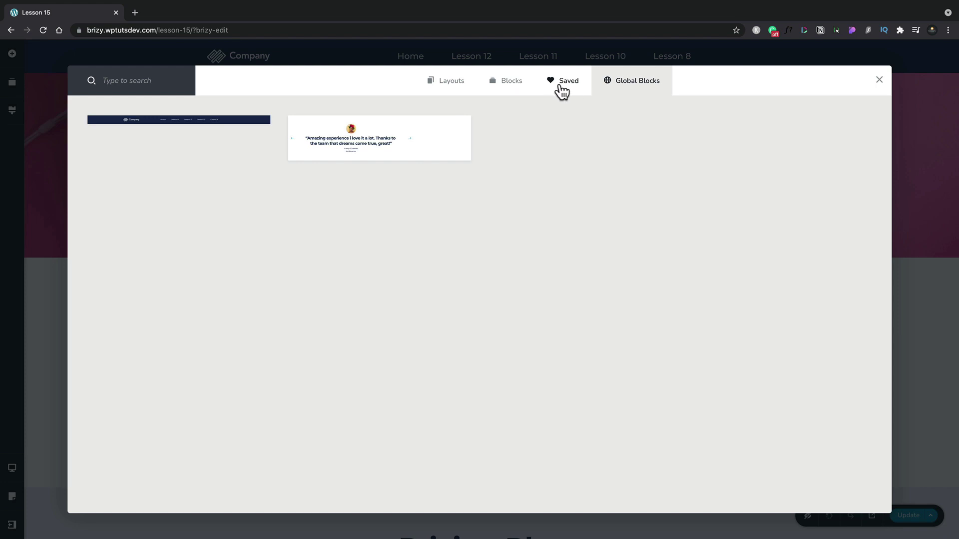
Close the block library and save the pink 'Great Impact on Reality' hero section as a favourite block
click(879, 80)
scroll(875, 200, up, 4)
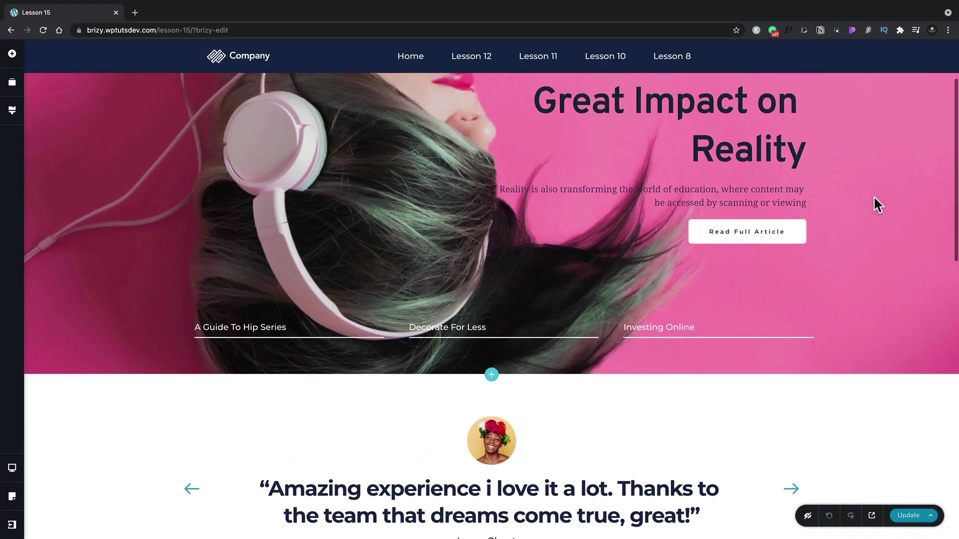
scroll(873, 195, up, 1)
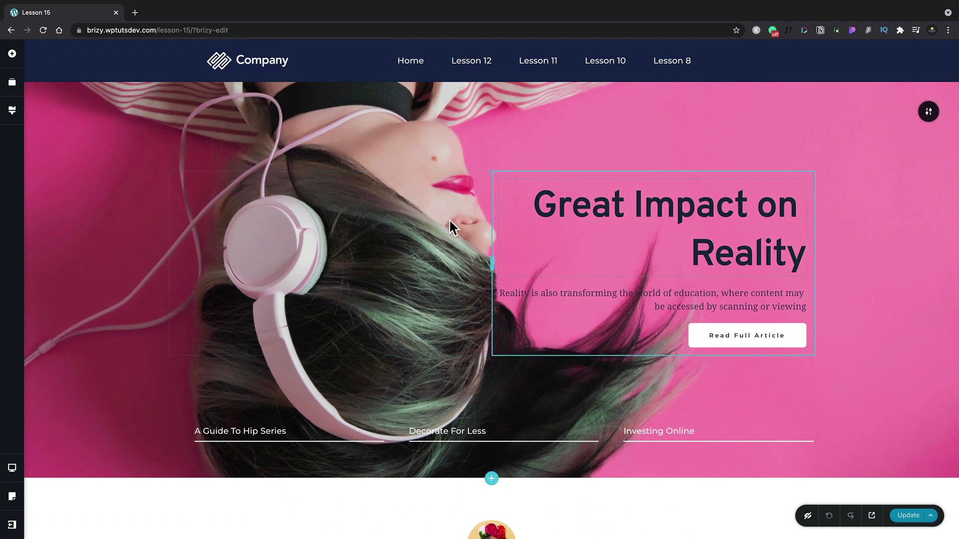
click(930, 113)
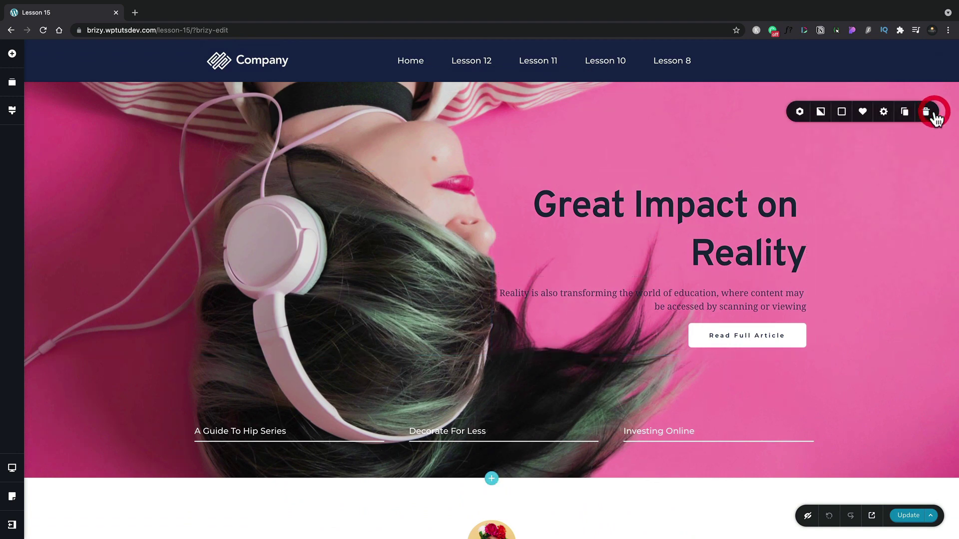
click(861, 112)
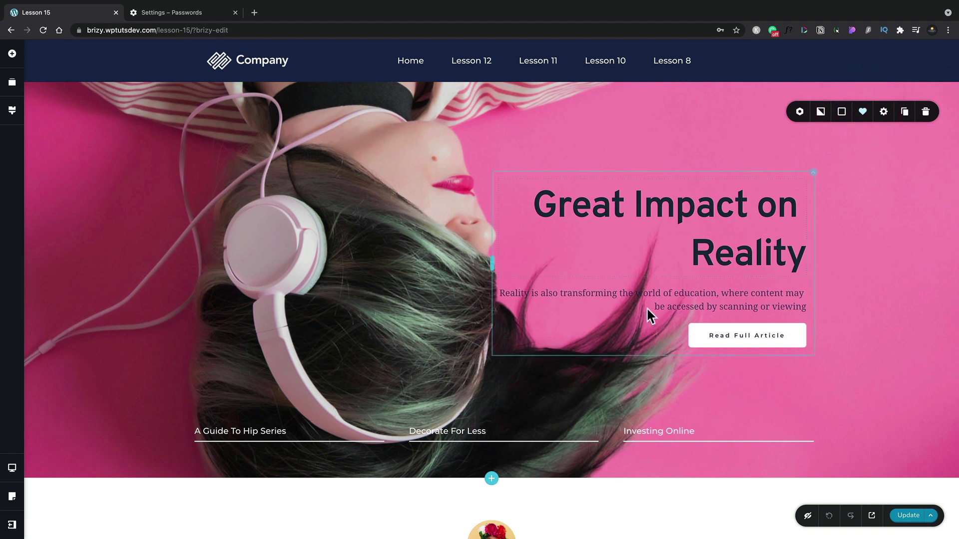
click(492, 480)
click(563, 85)
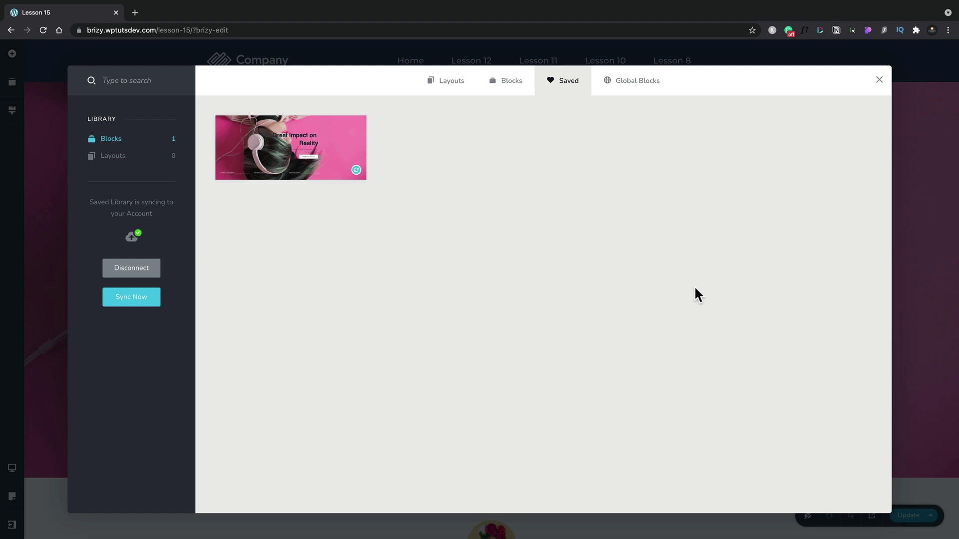
click(642, 86)
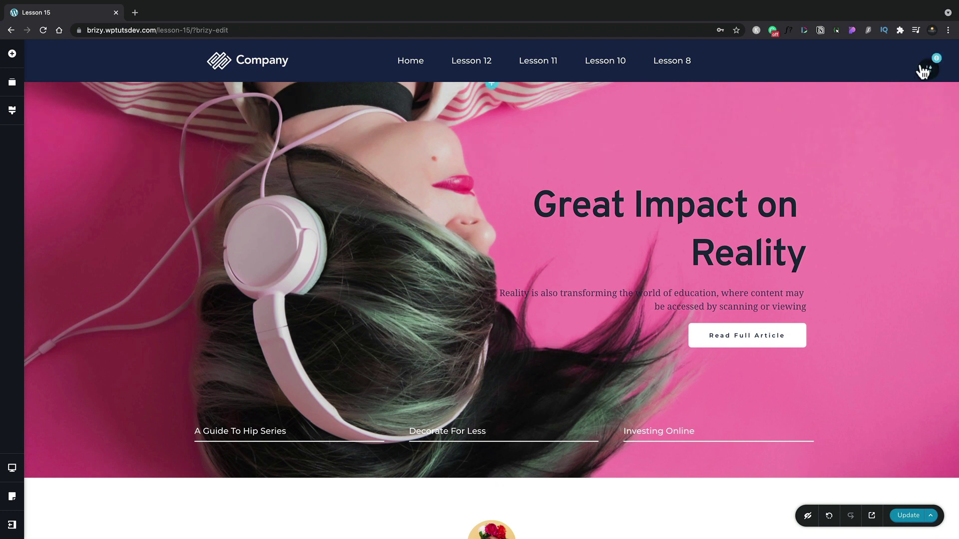
Delete the header's Include All and Exclude Lesson 10 display rules and save the empty conditions
click(923, 71)
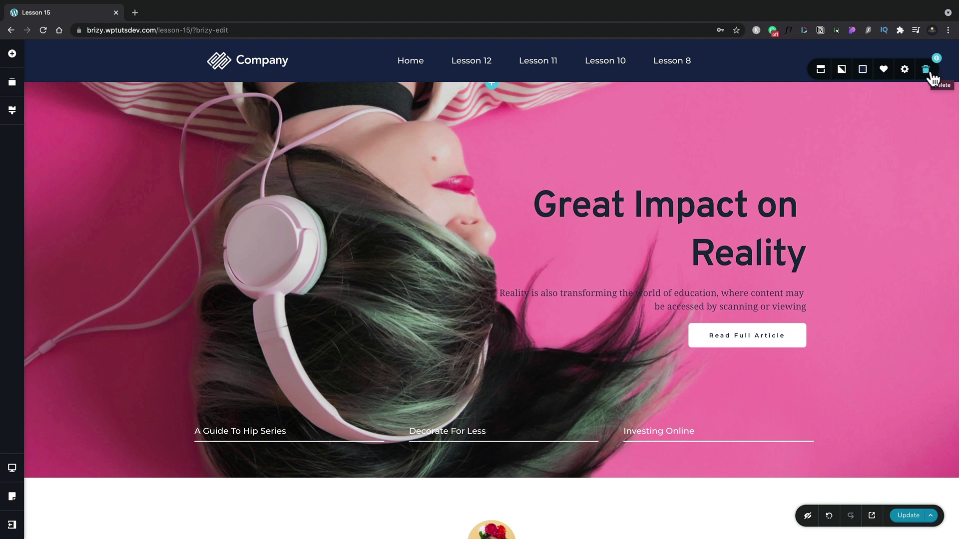
click(821, 73)
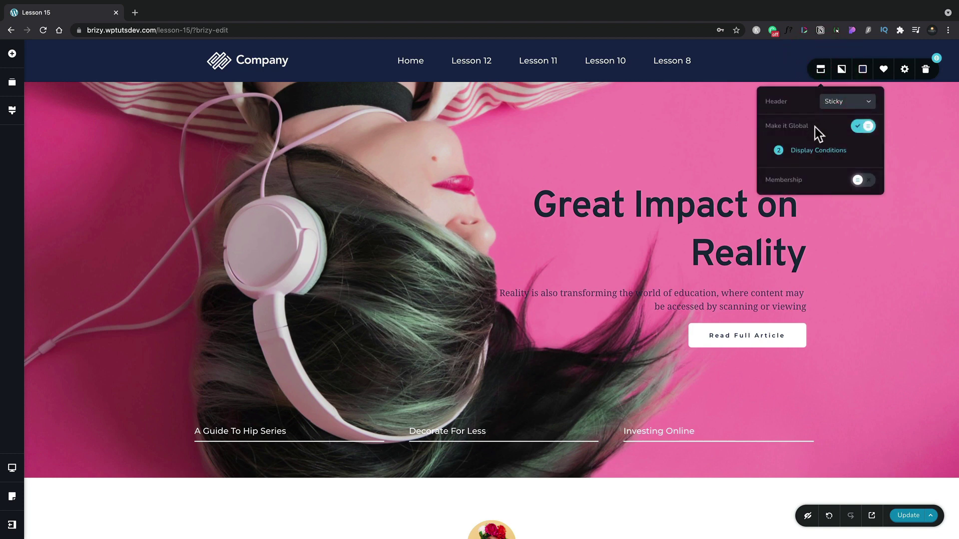
click(813, 152)
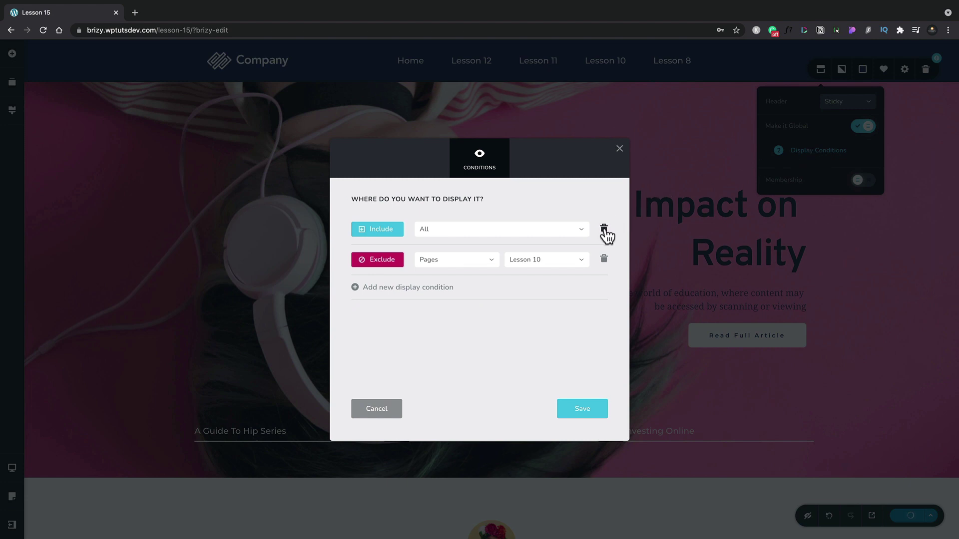
click(605, 230)
click(604, 230)
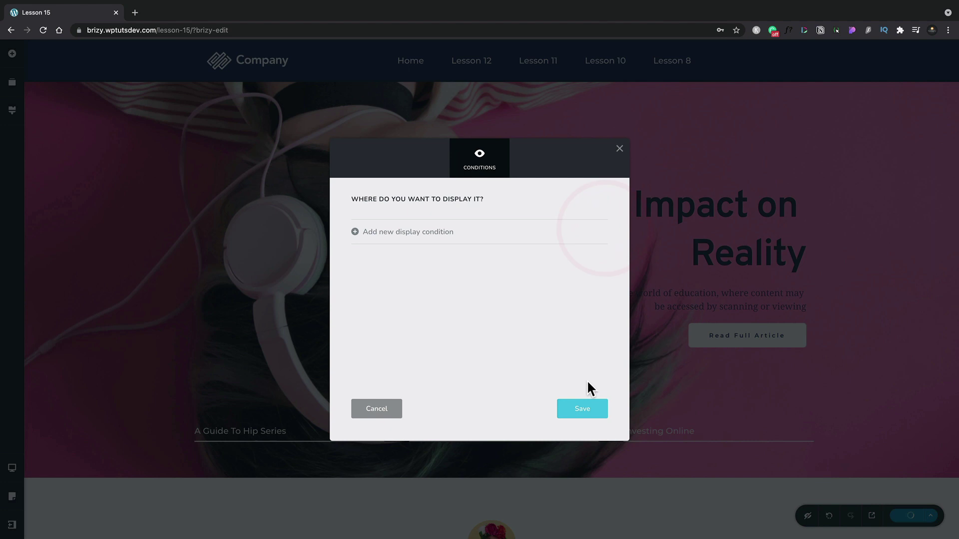
click(584, 412)
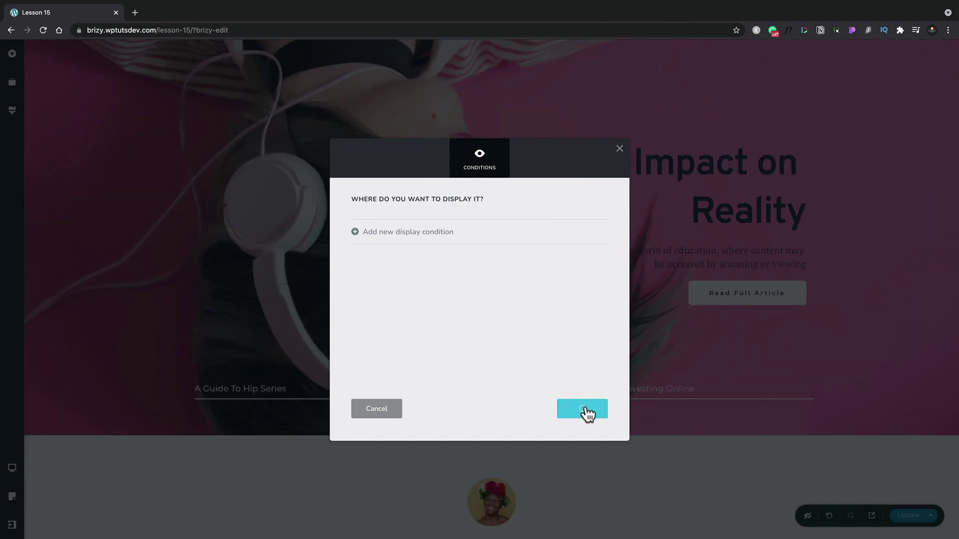
click(619, 150)
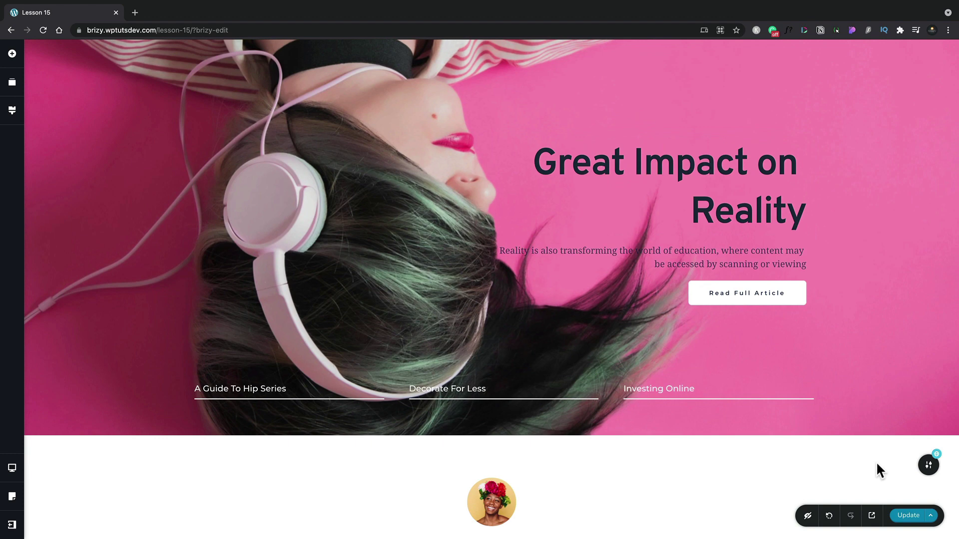